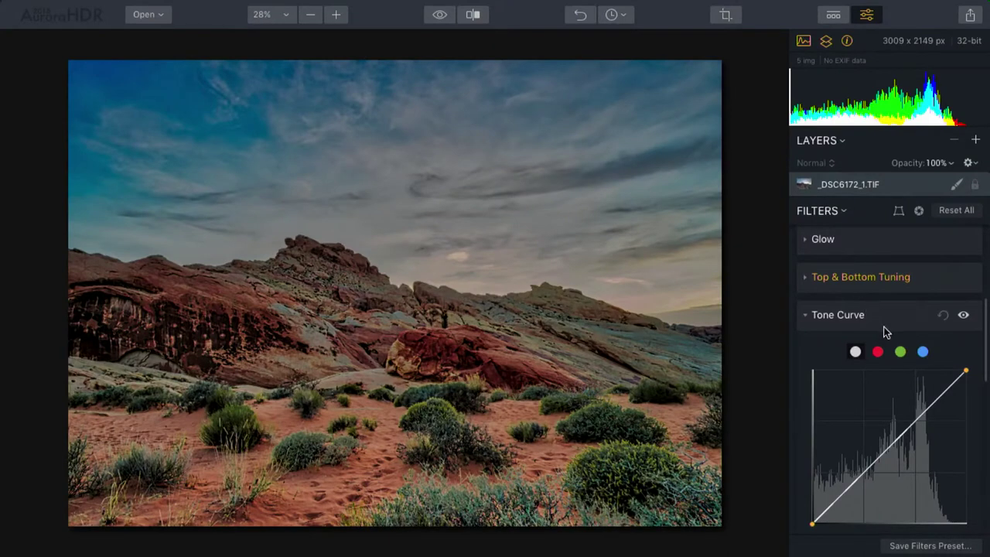
Step: Preview the red and green channel curves, briefly bending the green curve, then return to the RGB curve
{"action": "scroll", "coordinate": [887, 331], "scroll_direction": "down", "scroll_amount": 2}
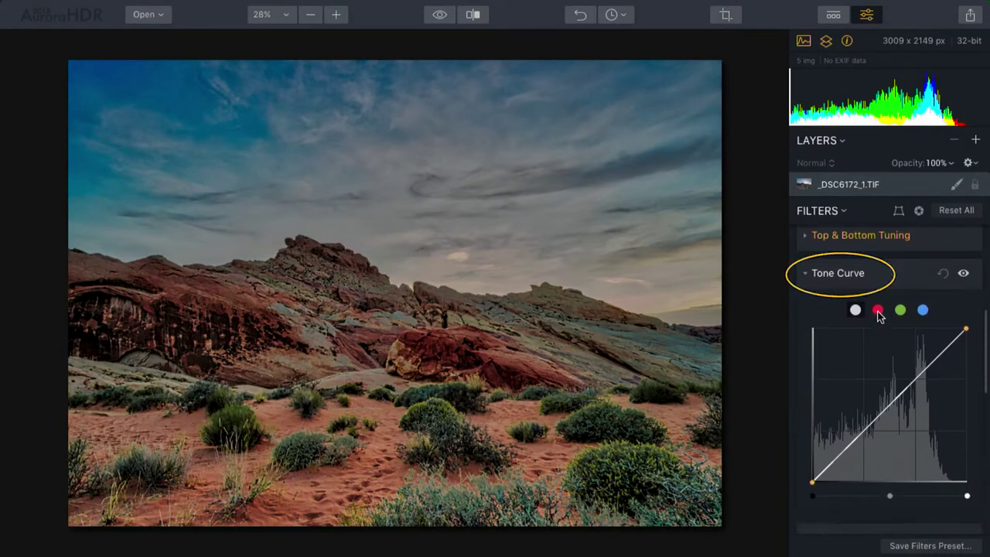
{"action": "left_click", "coordinate": [878, 311]}
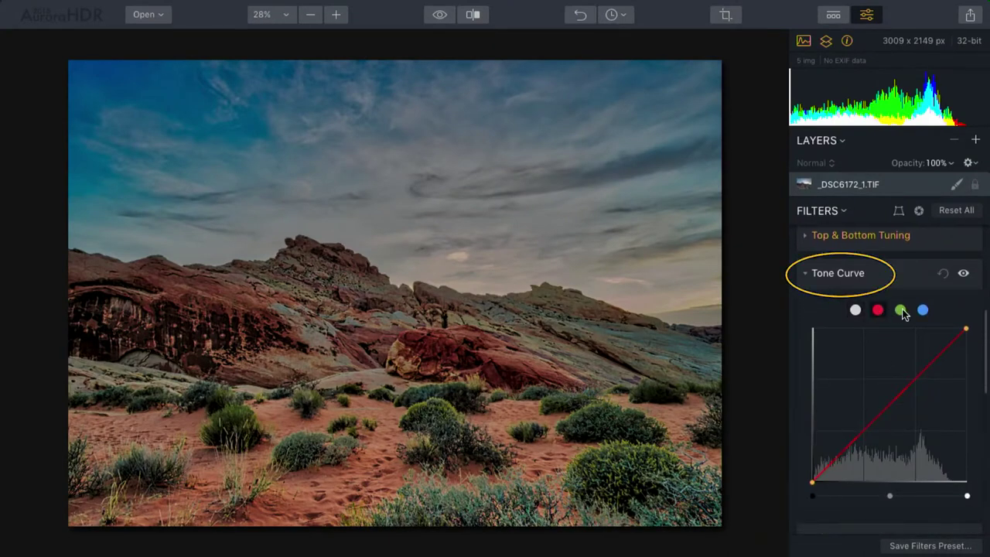
{"action": "left_click", "coordinate": [901, 310]}
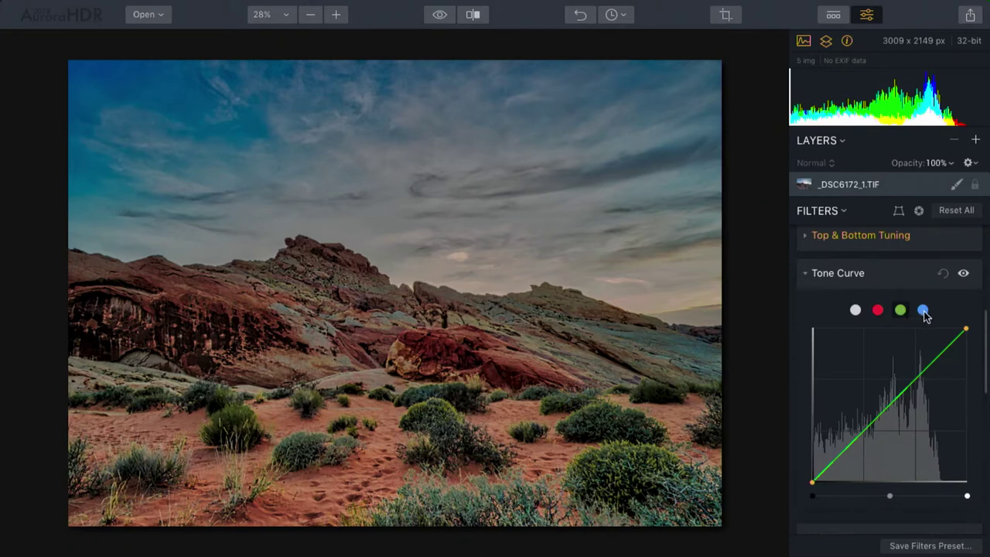
{"action": "left_click", "coordinate": [886, 409]}
{"action": "mouse_move", "coordinate": [886, 414]}
{"action": "left_mouse_down"}
{"action": "mouse_move", "coordinate": [877, 405]}
{"action": "mouse_move", "coordinate": [885, 409]}
{"action": "left_mouse_up"}
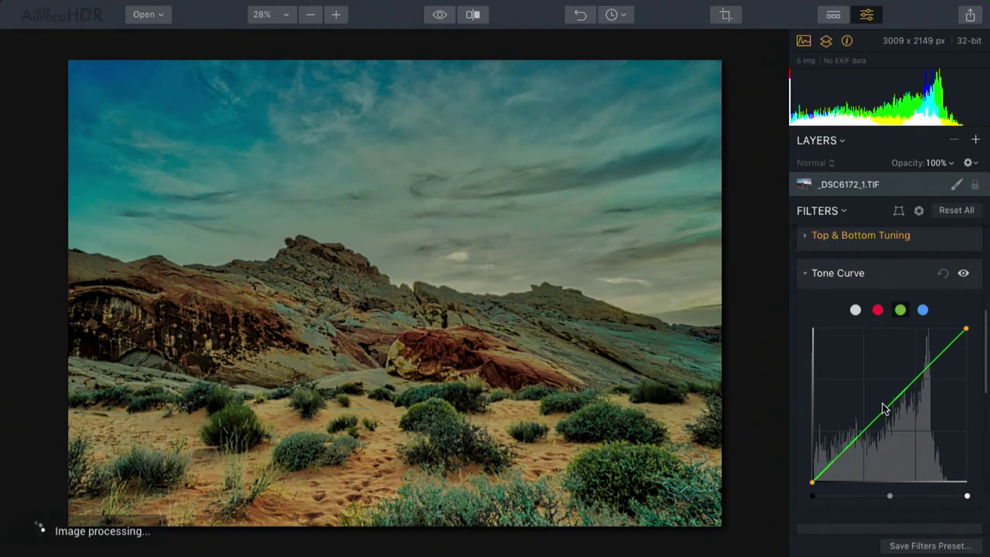
{"action": "left_click", "coordinate": [856, 312]}
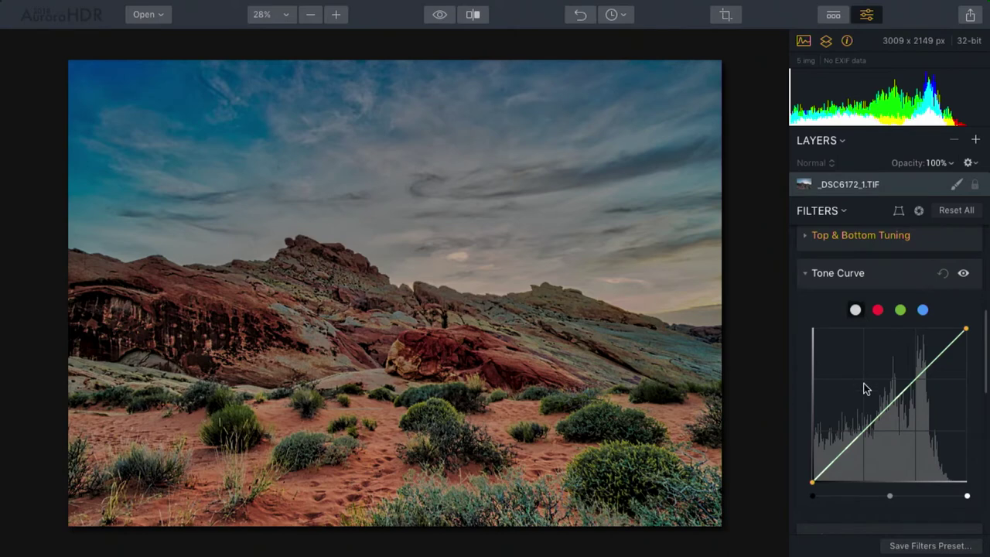
Step: Add two points to the RGB tone curve and drag them into an S-shape
{"action": "left_click", "coordinate": [865, 432]}
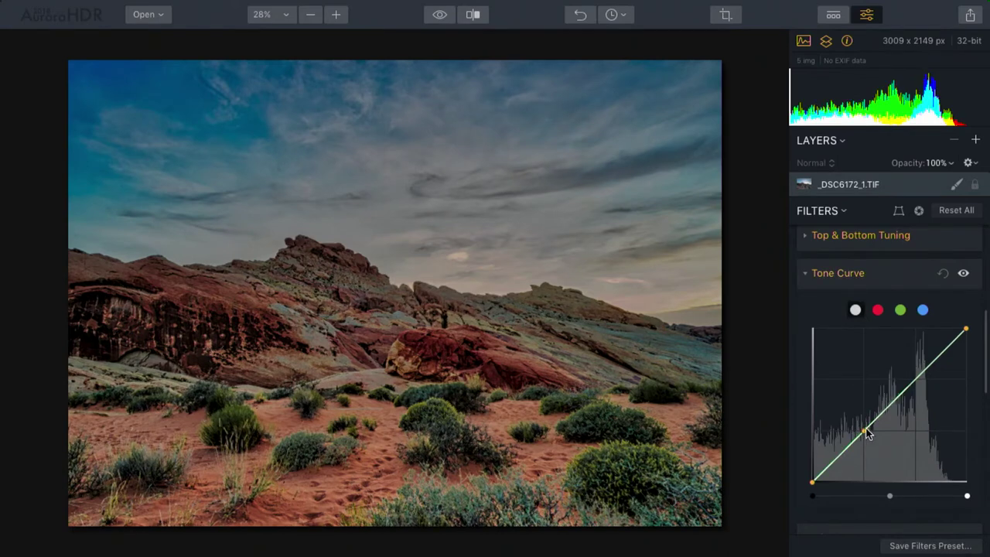
{"action": "left_click", "coordinate": [920, 376]}
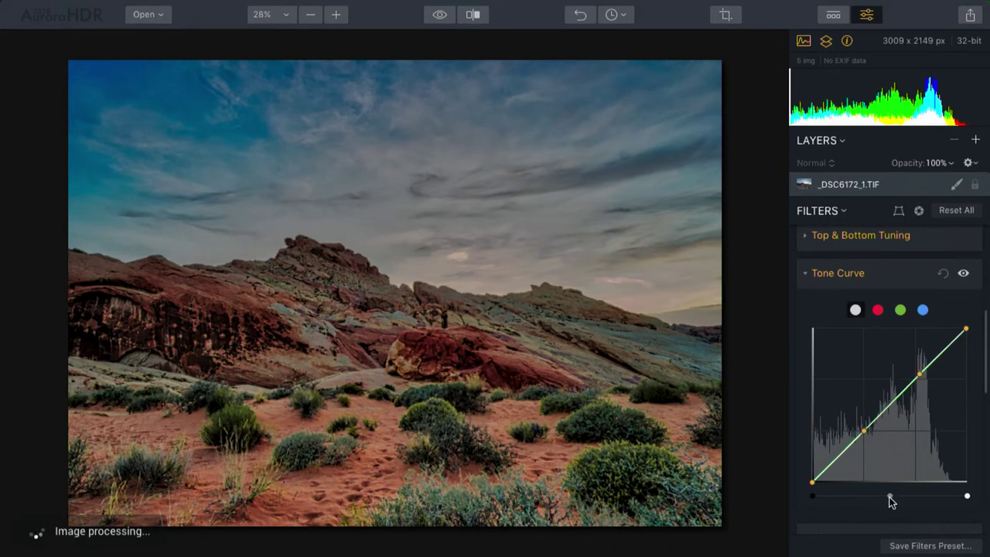
{"action": "left_click_drag", "start_coordinate": [889, 496], "coordinate": [882, 499]}
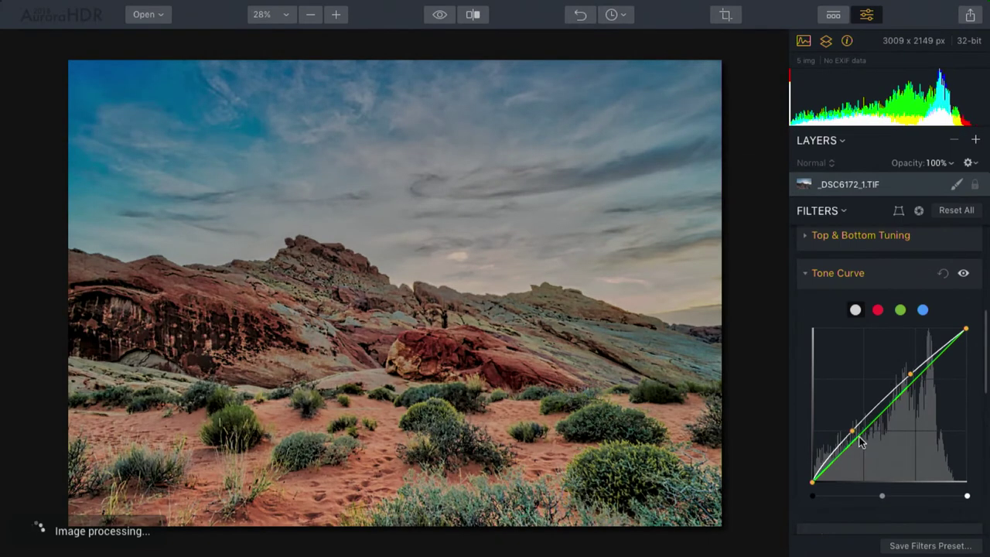
{"action": "mouse_move", "coordinate": [855, 435]}
{"action": "left_mouse_down"}
{"action": "mouse_move", "coordinate": [820, 471]}
{"action": "mouse_move", "coordinate": [855, 427]}
{"action": "left_mouse_up"}
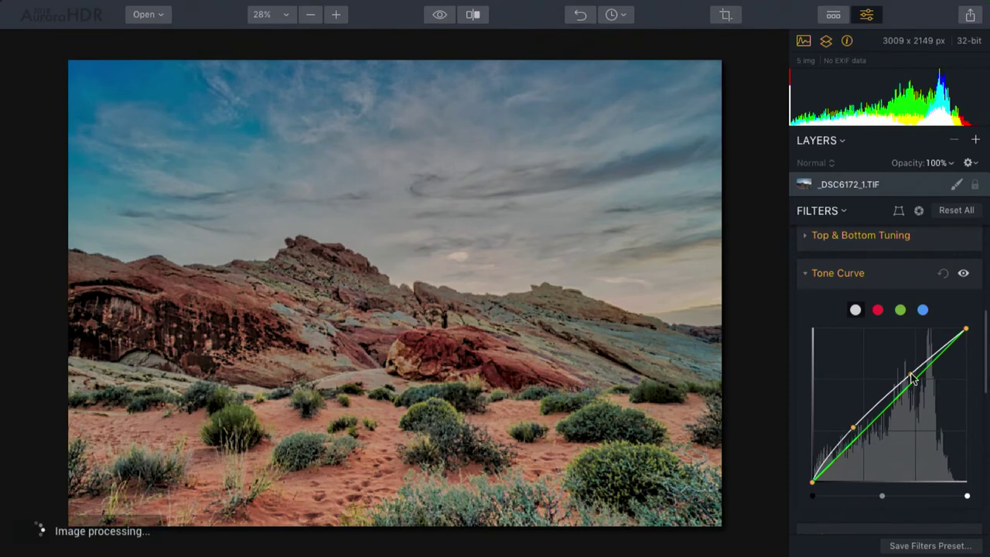
{"action": "left_click_drag", "start_coordinate": [912, 378], "coordinate": [919, 387]}
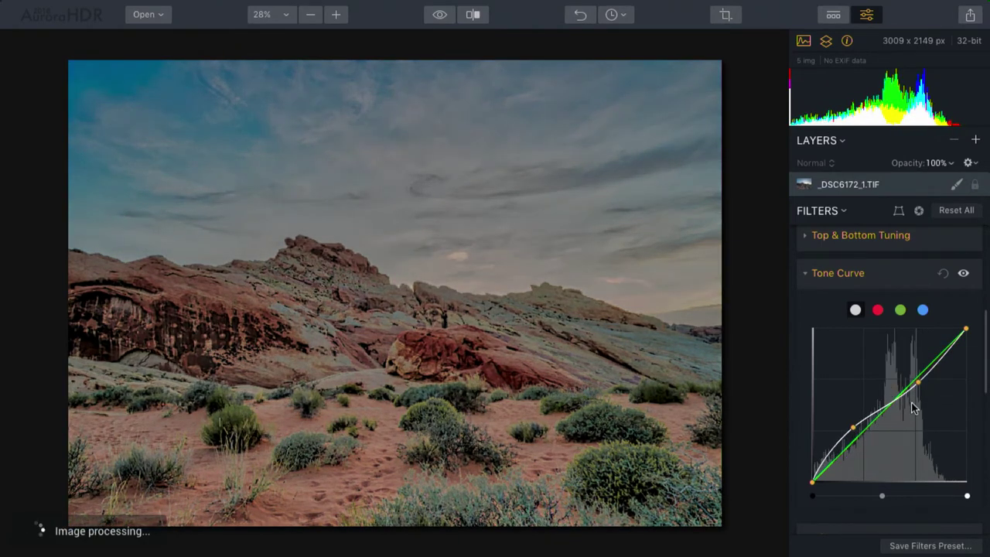
Step: Fine-tune the S-curve points and midpoint, then compare with the curve toggled off and back on
{"action": "left_click_drag", "start_coordinate": [885, 499], "coordinate": [889, 499]}
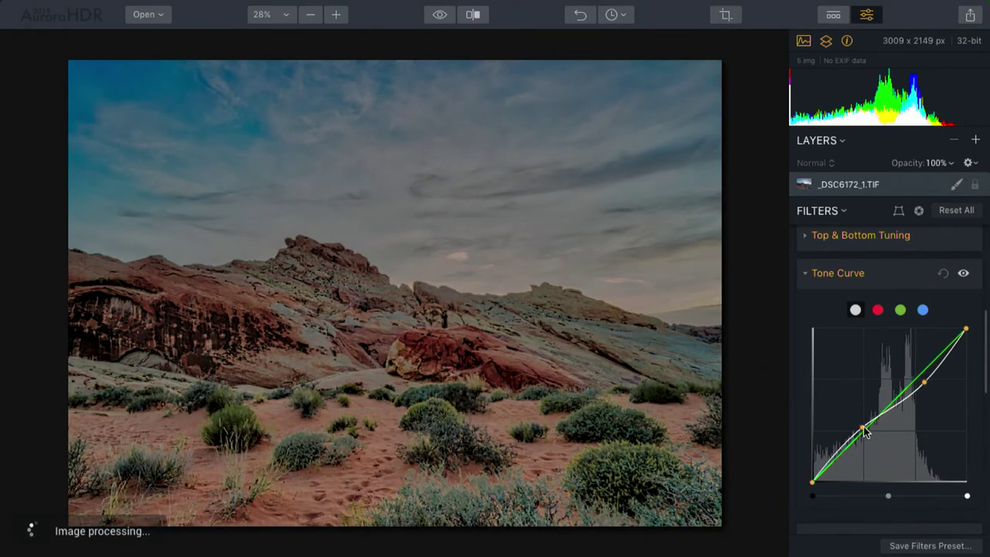
{"action": "left_click_drag", "start_coordinate": [864, 432], "coordinate": [867, 439]}
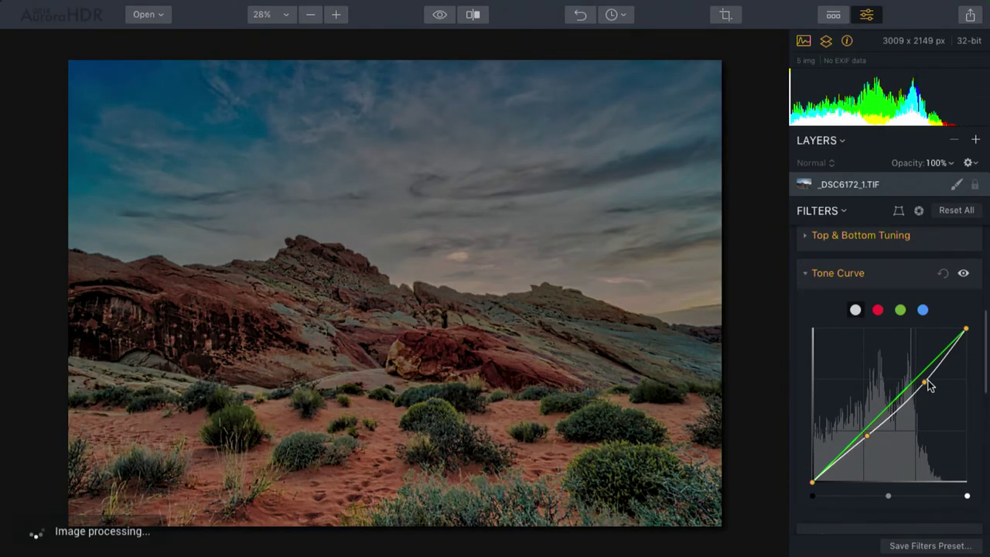
{"action": "left_click_drag", "start_coordinate": [925, 387], "coordinate": [922, 370]}
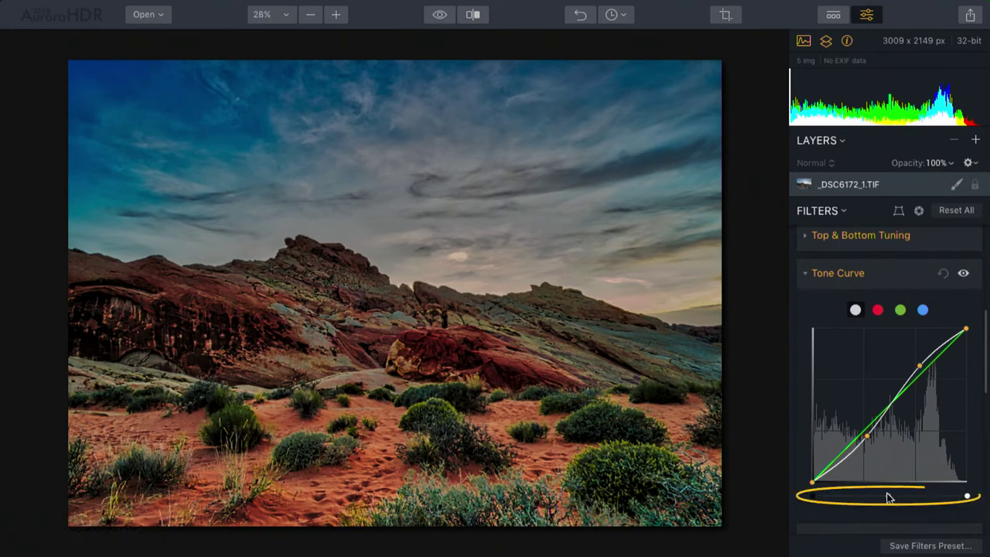
{"action": "left_click_drag", "start_coordinate": [887, 494], "coordinate": [886, 496]}
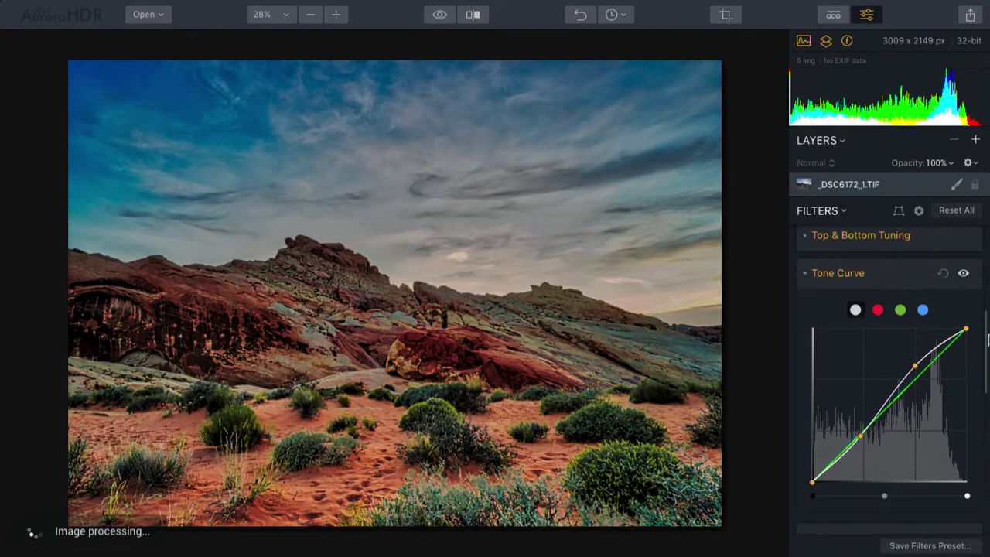
{"action": "left_click", "coordinate": [964, 275]}
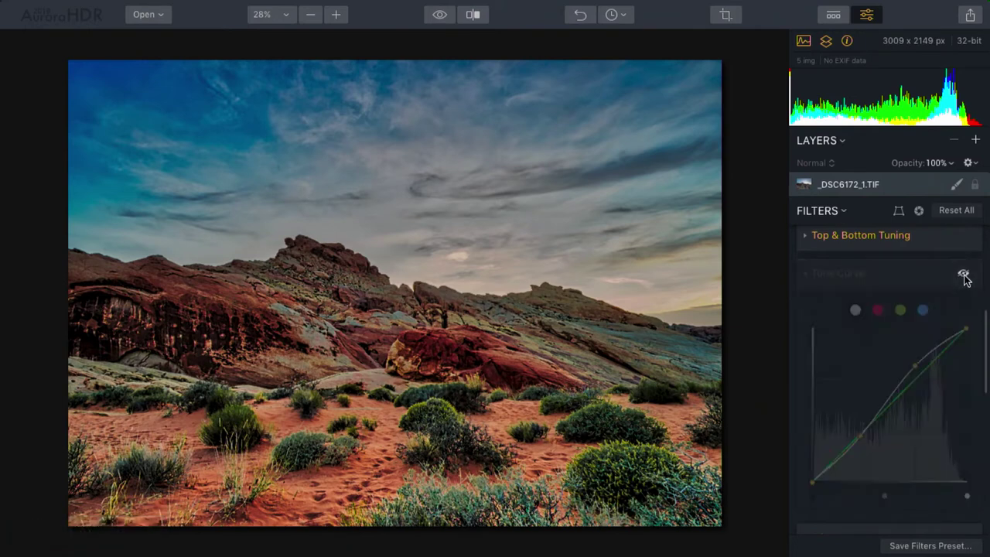
{"action": "left_click", "coordinate": [965, 275]}
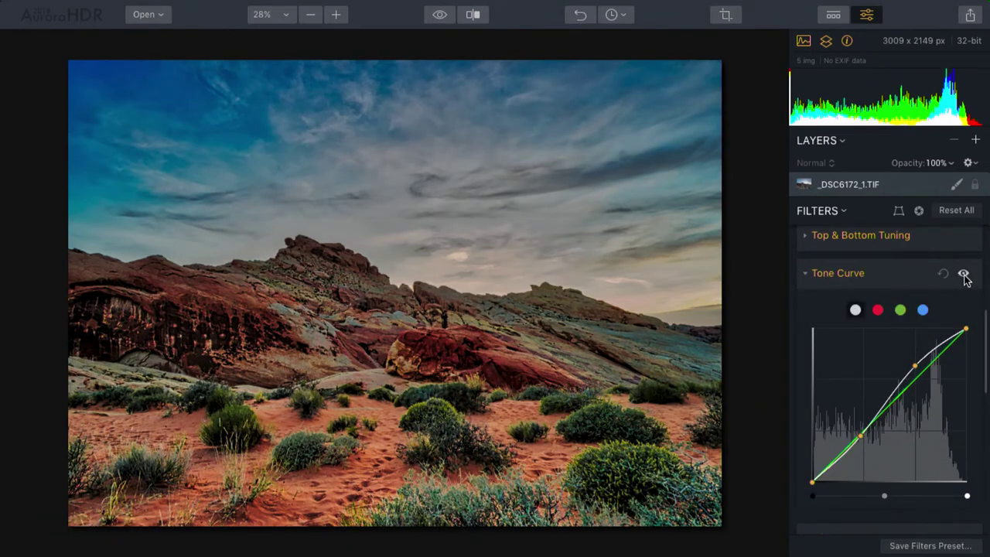
Step: Collapse the Tone Curve and HSL panels and start Dodge & Burn painting
{"action": "left_click", "coordinate": [805, 275]}
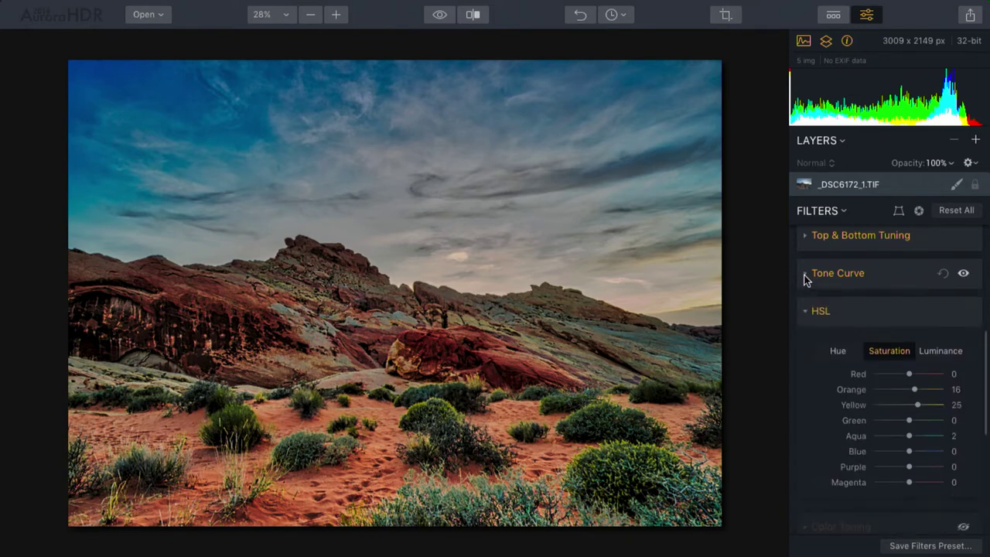
{"action": "left_click", "coordinate": [803, 312]}
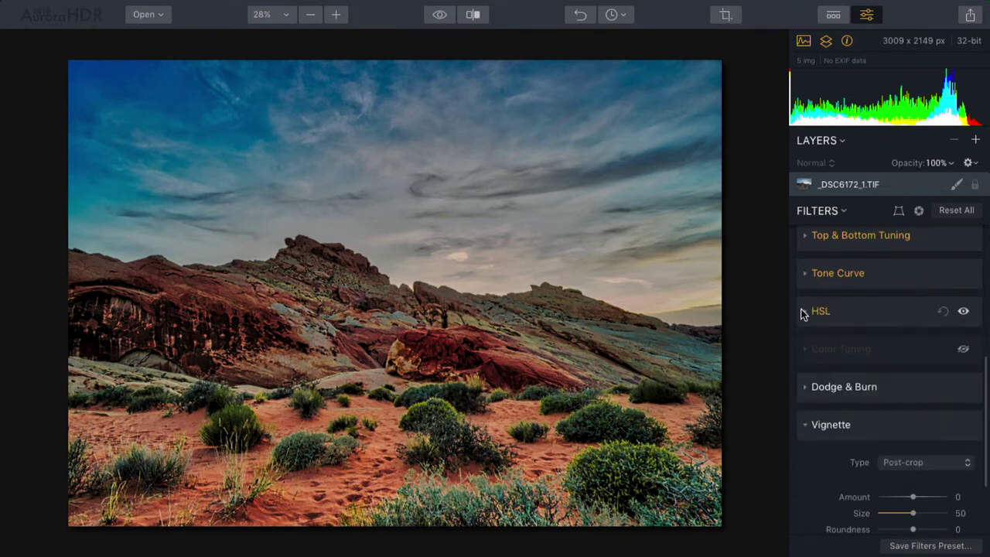
{"action": "scroll", "coordinate": [803, 314], "scroll_direction": "down", "scroll_amount": 1}
{"action": "left_click", "coordinate": [806, 346]}
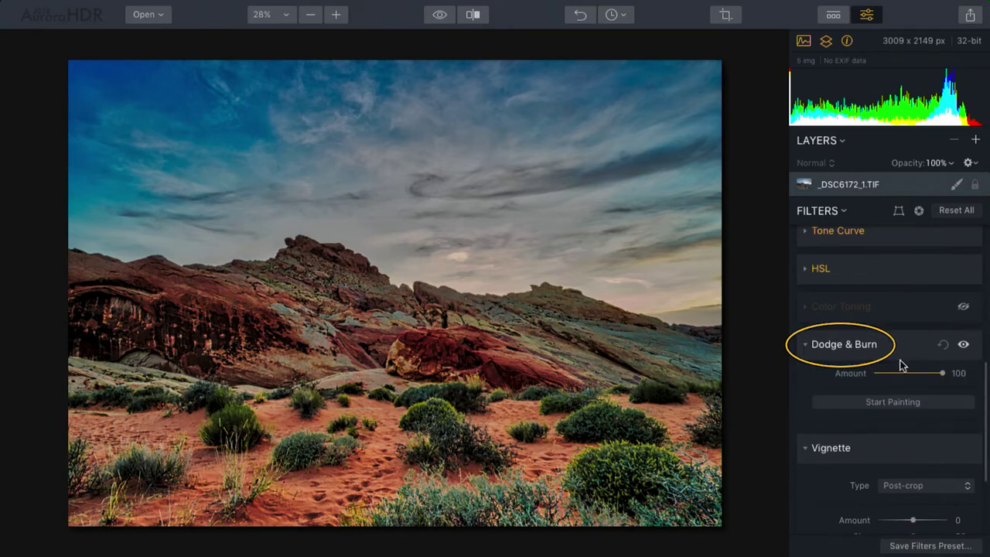
{"action": "left_click", "coordinate": [859, 403]}
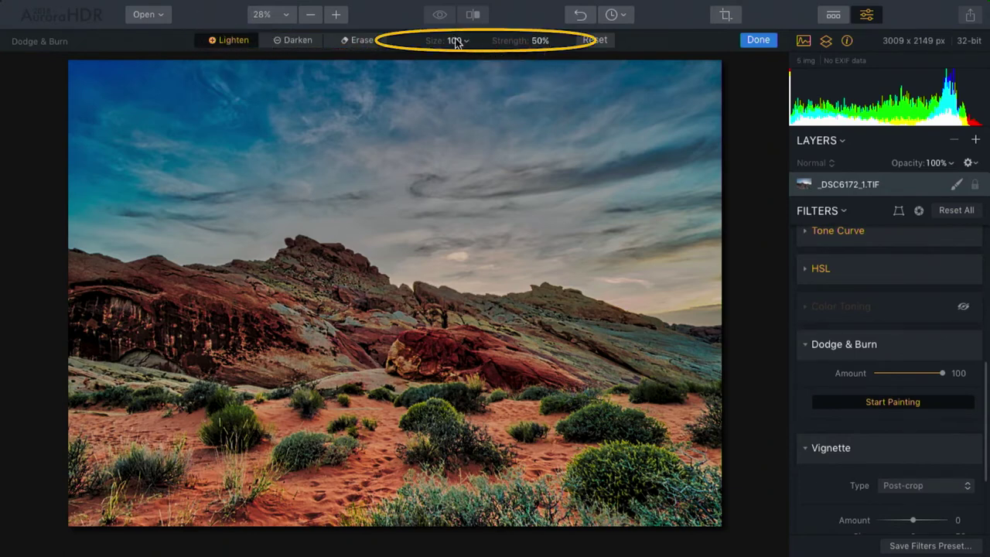
Step: Lighten the left rock face at 33% strength, then the foreground bushes with brush size 60
{"action": "left_click", "coordinate": [546, 44]}
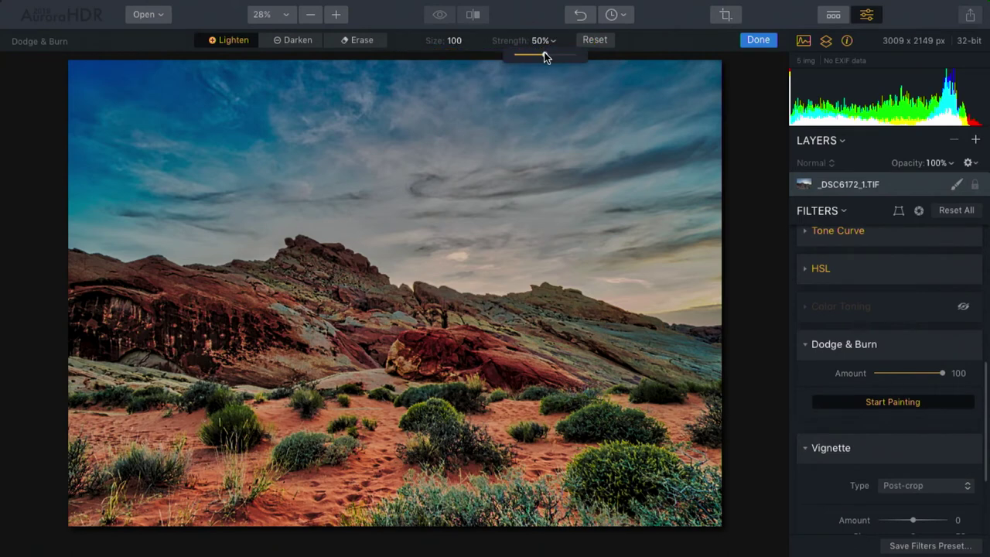
{"action": "left_click", "coordinate": [220, 331]}
{"action": "mouse_move", "coordinate": [147, 323]}
{"action": "left_mouse_down"}
{"action": "mouse_move", "coordinate": [120, 326]}
{"action": "mouse_move", "coordinate": [253, 335]}
{"action": "mouse_move", "coordinate": [113, 314]}
{"action": "mouse_move", "coordinate": [274, 327]}
{"action": "mouse_move", "coordinate": [198, 329]}
{"action": "mouse_move", "coordinate": [68, 306]}
{"action": "mouse_move", "coordinate": [229, 321]}
{"action": "mouse_move", "coordinate": [76, 317]}
{"action": "mouse_move", "coordinate": [198, 329]}
{"action": "mouse_move", "coordinate": [396, 326]}
{"action": "mouse_move", "coordinate": [492, 347]}
{"action": "mouse_move", "coordinate": [619, 346]}
{"action": "mouse_move", "coordinate": [463, 408]}
{"action": "left_mouse_up"}
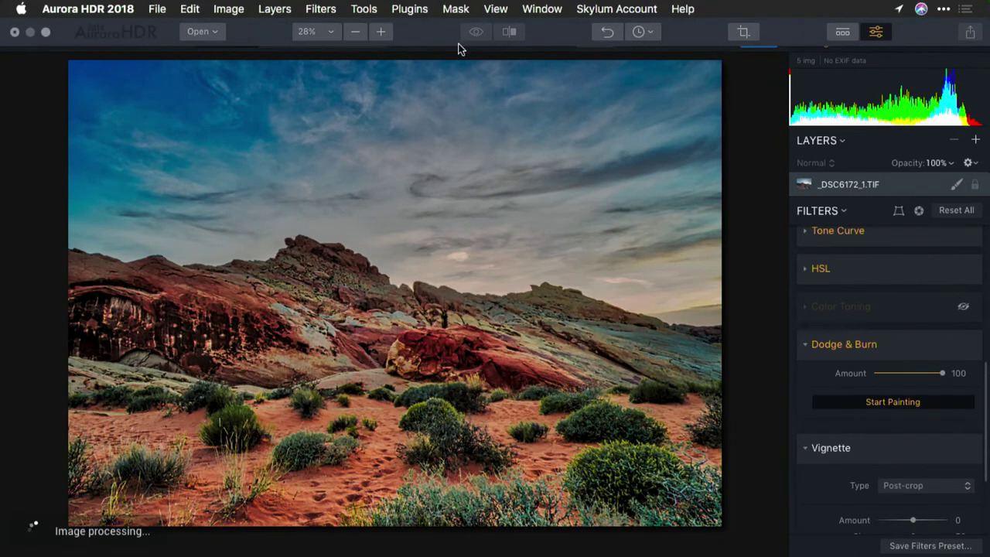
{"action": "left_click", "coordinate": [458, 44]}
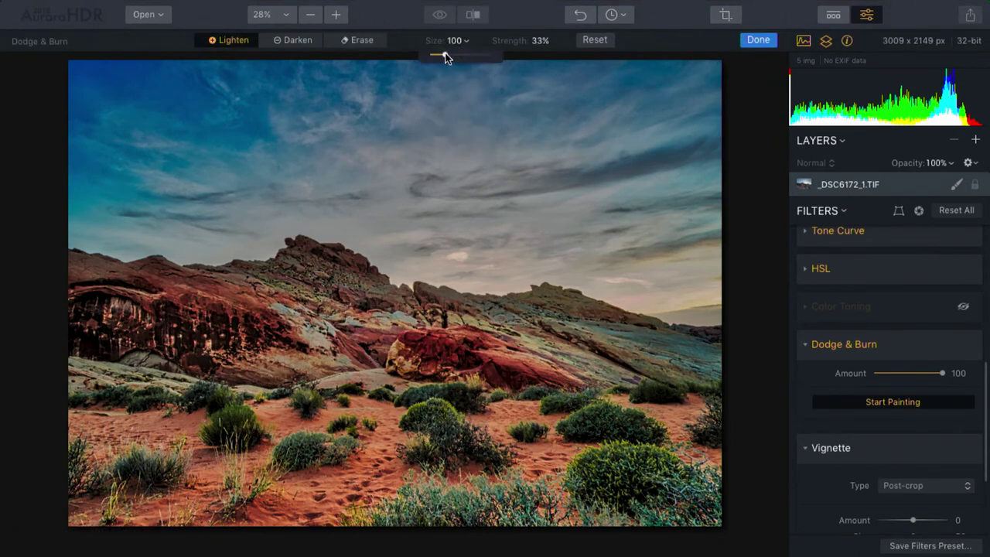
{"action": "left_click_drag", "start_coordinate": [445, 57], "coordinate": [437, 56]}
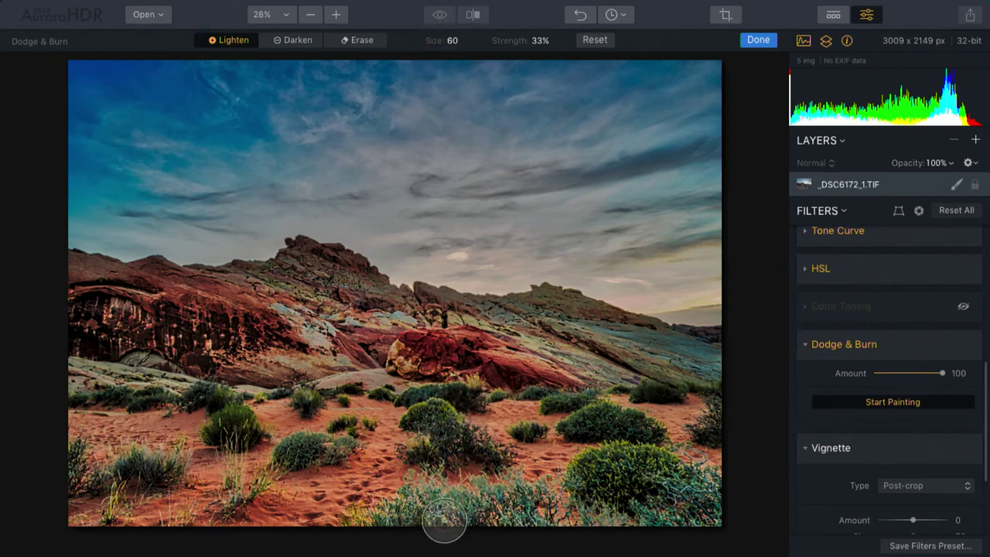
{"action": "left_click_drag", "start_coordinate": [444, 523], "coordinate": [634, 508]}
{"action": "mouse_move", "coordinate": [676, 479]}
{"action": "left_mouse_down"}
{"action": "mouse_move", "coordinate": [619, 481]}
{"action": "mouse_move", "coordinate": [673, 488]}
{"action": "left_mouse_up"}
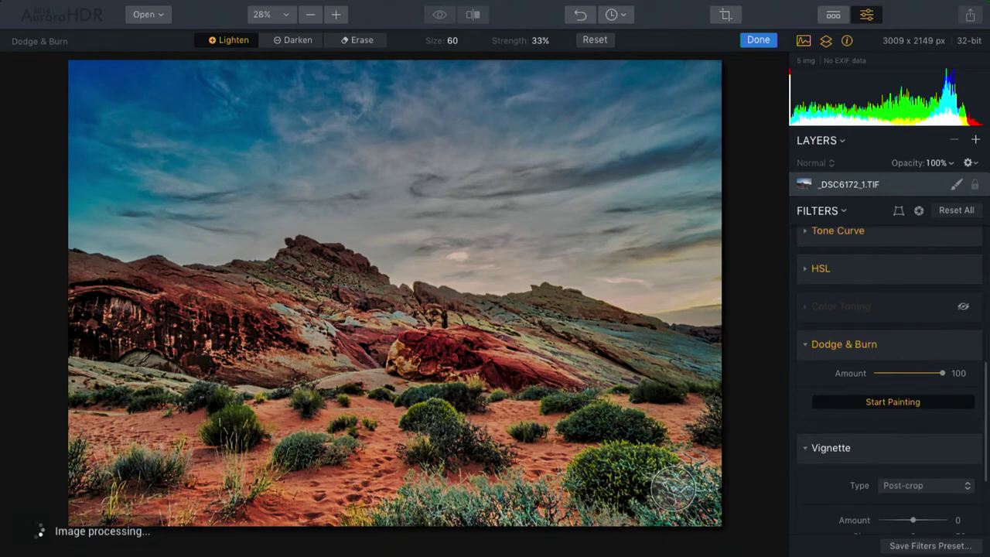
{"action": "left_click", "coordinate": [292, 41]}
Step: Darken the foreground sand, bottom-left corner and left rocks at 25% strength, brush size 56
{"action": "mouse_move", "coordinate": [312, 484]}
{"action": "left_mouse_down"}
{"action": "mouse_move", "coordinate": [301, 508]}
{"action": "mouse_move", "coordinate": [265, 516]}
{"action": "mouse_move", "coordinate": [324, 505]}
{"action": "left_mouse_up"}
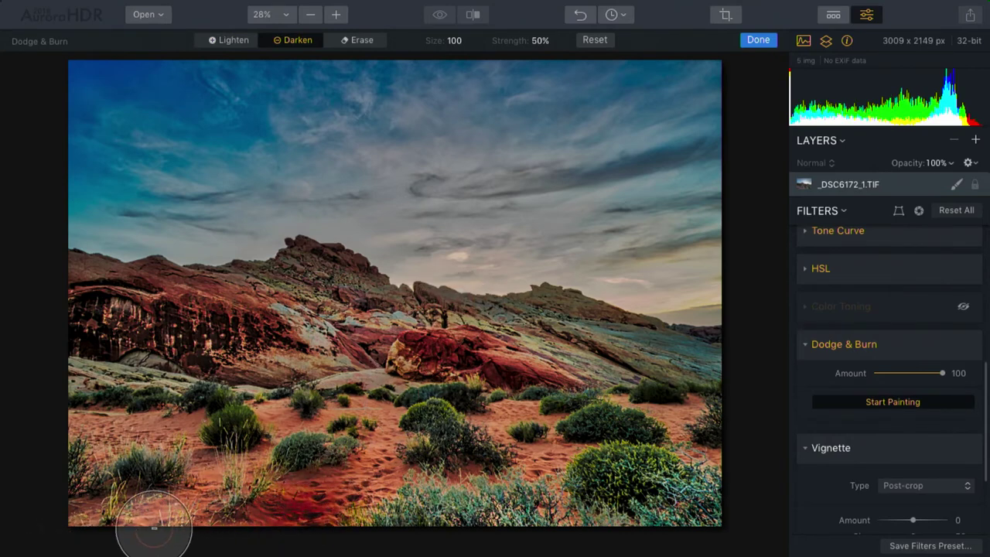
{"action": "left_click", "coordinate": [70, 511]}
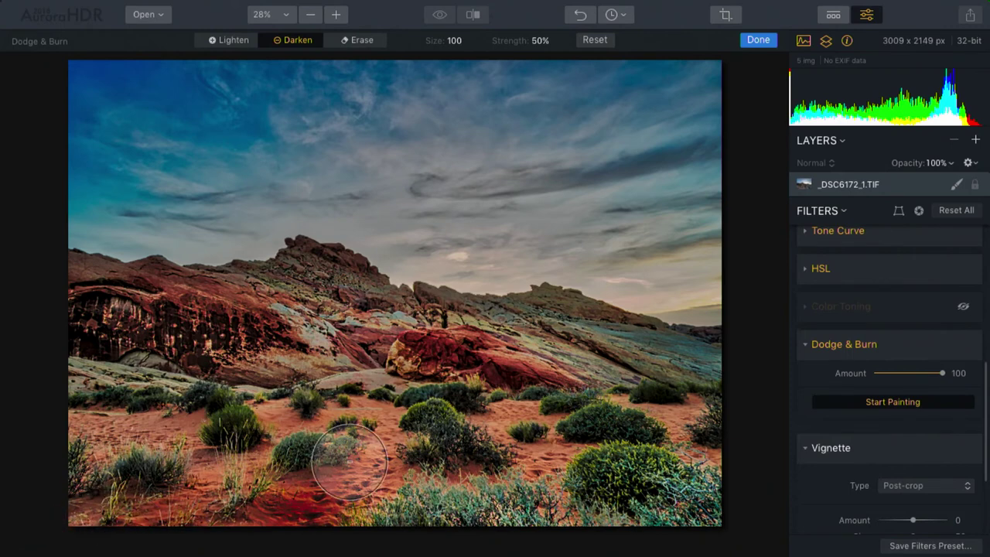
{"action": "left_click", "coordinate": [542, 42]}
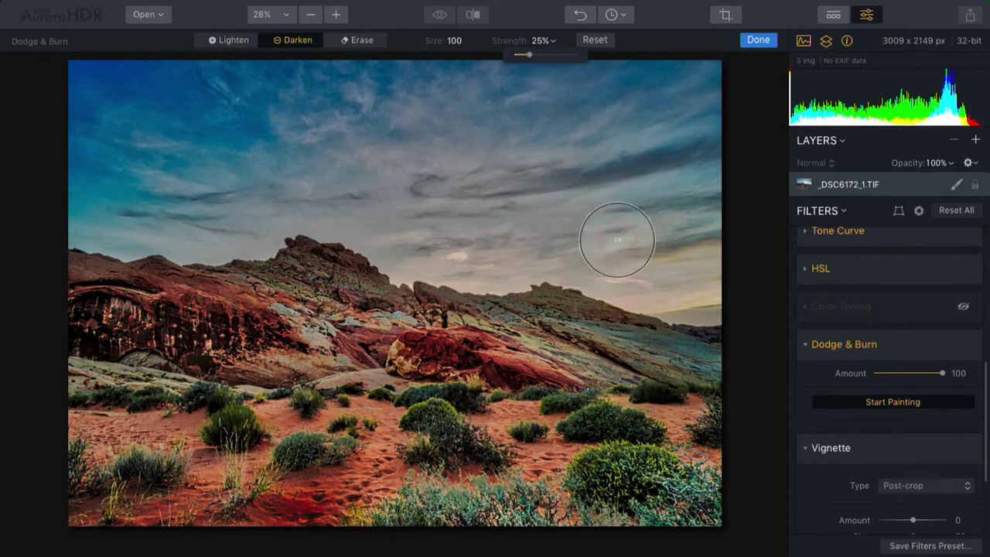
{"action": "left_click", "coordinate": [457, 41]}
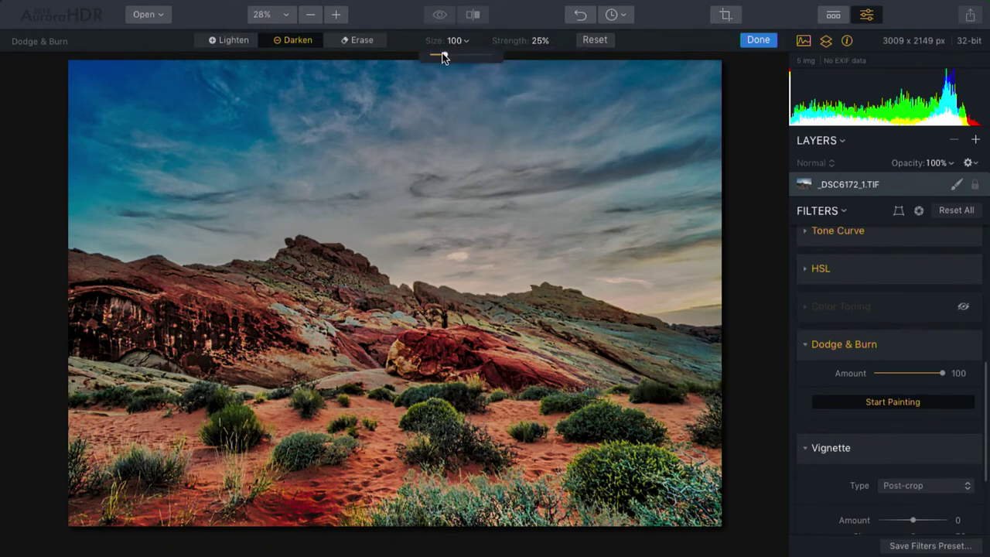
{"action": "left_click_drag", "start_coordinate": [444, 56], "coordinate": [436, 55]}
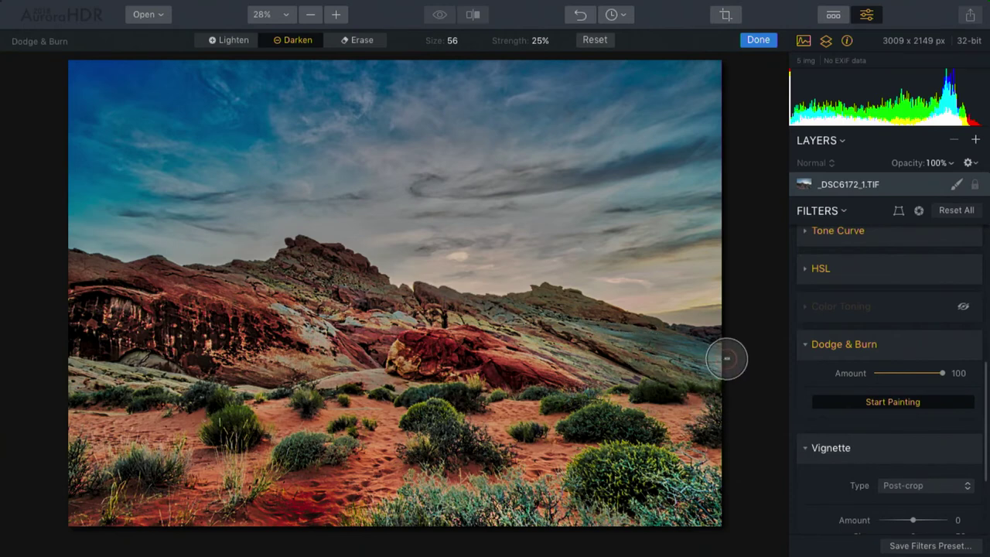
{"action": "mouse_move", "coordinate": [727, 358]}
{"action": "left_mouse_down"}
{"action": "mouse_move", "coordinate": [581, 342]}
{"action": "mouse_move", "coordinate": [514, 319]}
{"action": "mouse_move", "coordinate": [593, 346]}
{"action": "mouse_move", "coordinate": [577, 351]}
{"action": "mouse_move", "coordinate": [522, 326]}
{"action": "mouse_move", "coordinate": [419, 314]}
{"action": "mouse_move", "coordinate": [515, 327]}
{"action": "mouse_move", "coordinate": [604, 365]}
{"action": "mouse_move", "coordinate": [543, 321]}
{"action": "mouse_move", "coordinate": [496, 309]}
{"action": "left_mouse_up"}
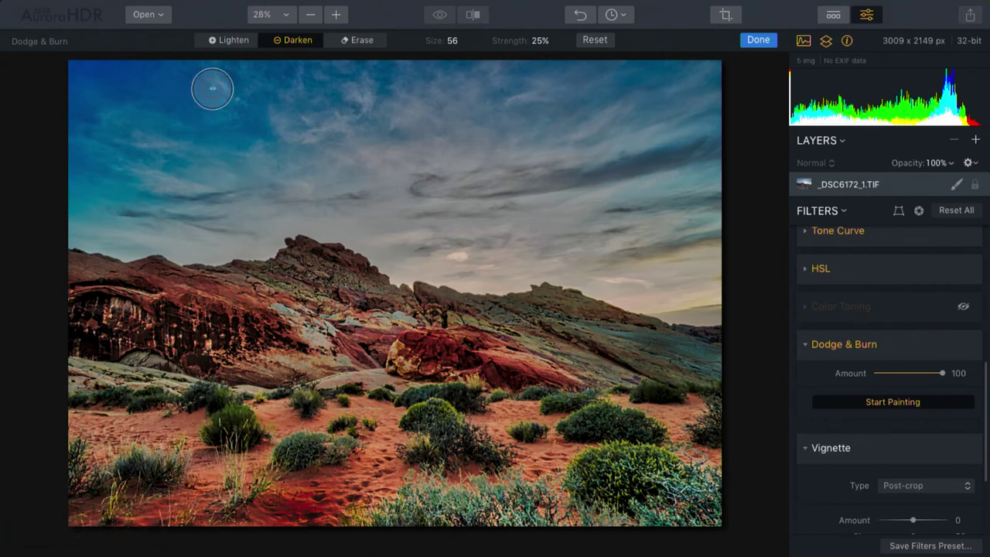
Step: Lighten the rock peak with the Lighten brush
{"action": "left_click", "coordinate": [230, 40]}
{"action": "mouse_move", "coordinate": [333, 282]}
{"action": "left_mouse_down"}
{"action": "mouse_move", "coordinate": [291, 262]}
{"action": "mouse_move", "coordinate": [361, 275]}
{"action": "mouse_move", "coordinate": [379, 295]}
{"action": "mouse_move", "coordinate": [340, 277]}
{"action": "mouse_move", "coordinate": [295, 283]}
{"action": "mouse_move", "coordinate": [335, 300]}
{"action": "mouse_move", "coordinate": [334, 273]}
{"action": "mouse_move", "coordinate": [308, 295]}
{"action": "mouse_move", "coordinate": [353, 292]}
{"action": "mouse_move", "coordinate": [313, 279]}
{"action": "mouse_move", "coordinate": [290, 297]}
{"action": "mouse_move", "coordinate": [354, 295]}
{"action": "mouse_move", "coordinate": [330, 279]}
{"action": "mouse_move", "coordinate": [363, 299]}
{"action": "left_mouse_up"}
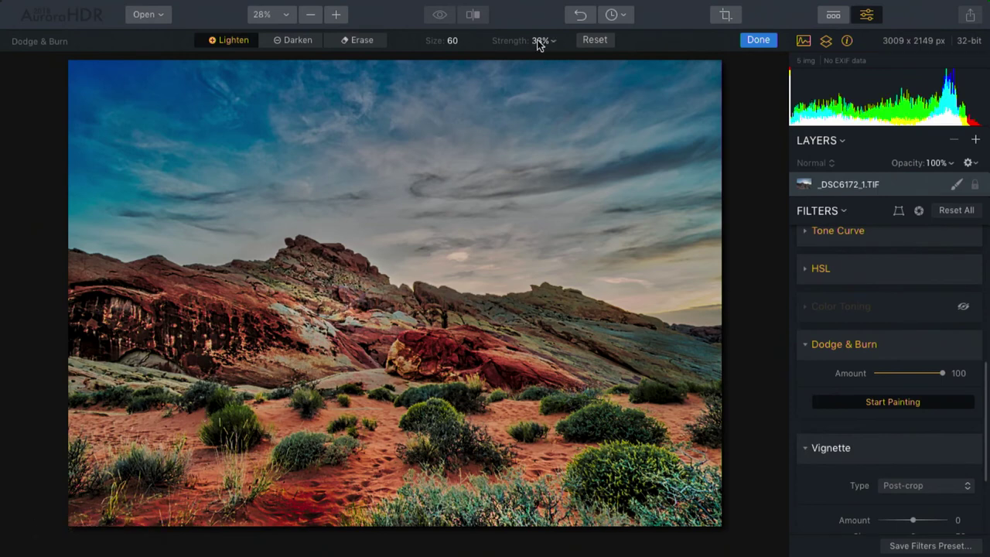
{"action": "left_click", "coordinate": [360, 40]}
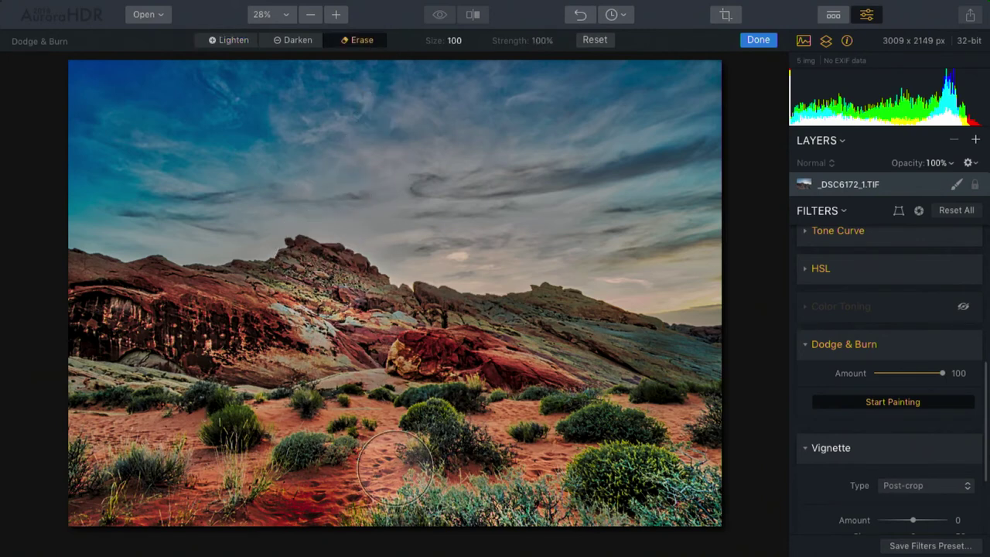
Step: Erase the darkening from part of the foreground sand and finish painting
{"action": "mouse_move", "coordinate": [352, 486]}
{"action": "left_mouse_down"}
{"action": "mouse_move", "coordinate": [331, 507]}
{"action": "mouse_move", "coordinate": [252, 528]}
{"action": "mouse_move", "coordinate": [336, 497]}
{"action": "mouse_move", "coordinate": [246, 545]}
{"action": "left_mouse_up"}
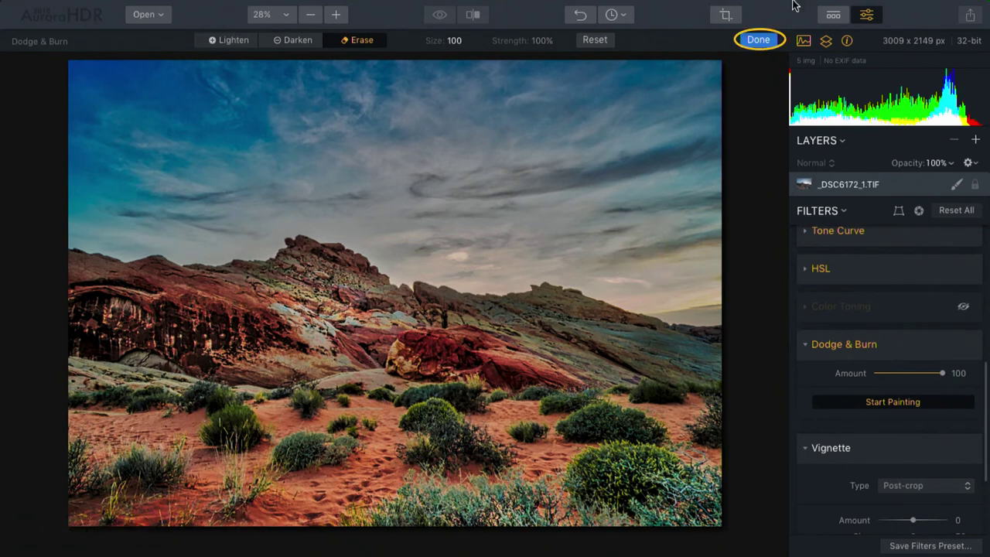
{"action": "left_click", "coordinate": [758, 40]}
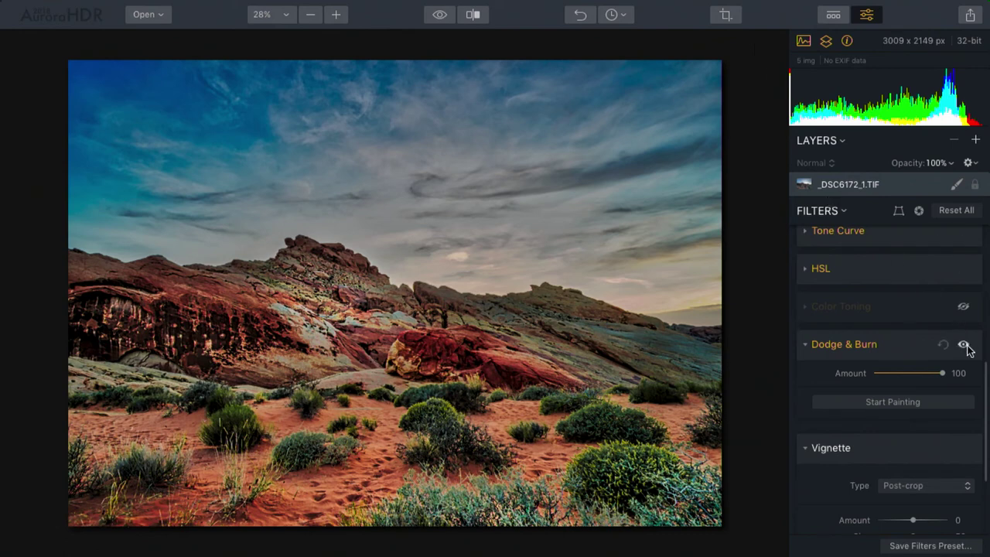
Step: Toggle Dodge & Burn off and on to compare, then lower its Amount to 51
{"action": "left_click", "coordinate": [963, 346]}
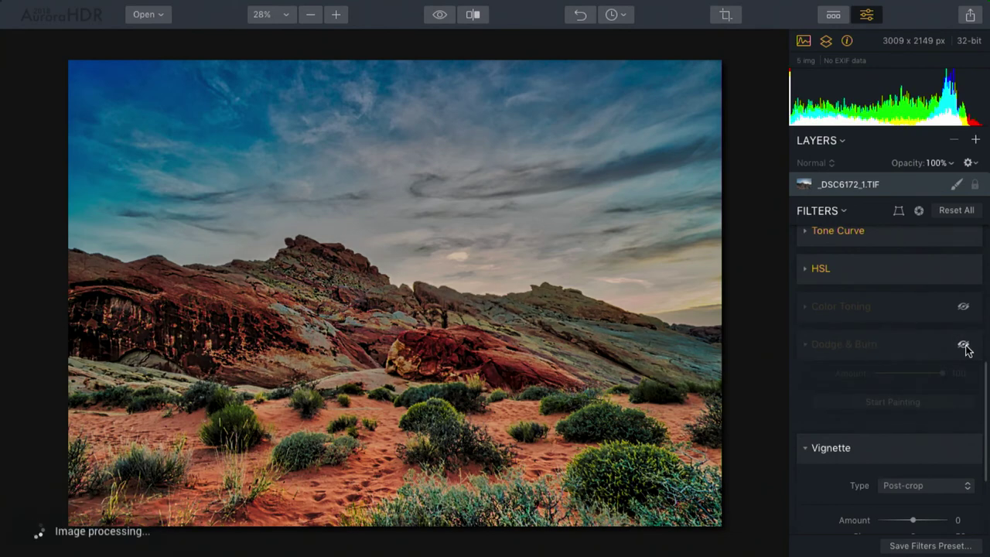
{"action": "left_click", "coordinate": [964, 346]}
{"action": "left_click", "coordinate": [964, 346]}
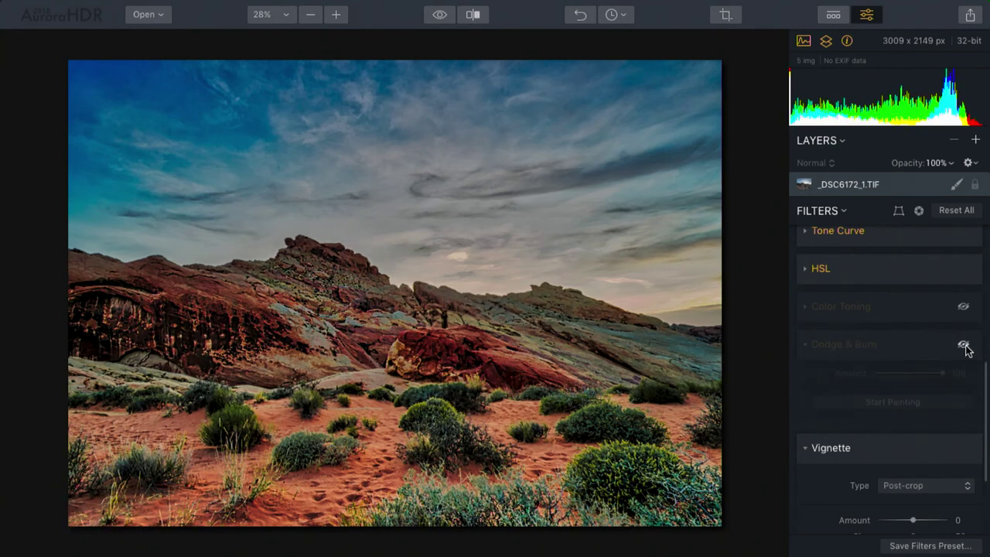
{"action": "left_click", "coordinate": [964, 347]}
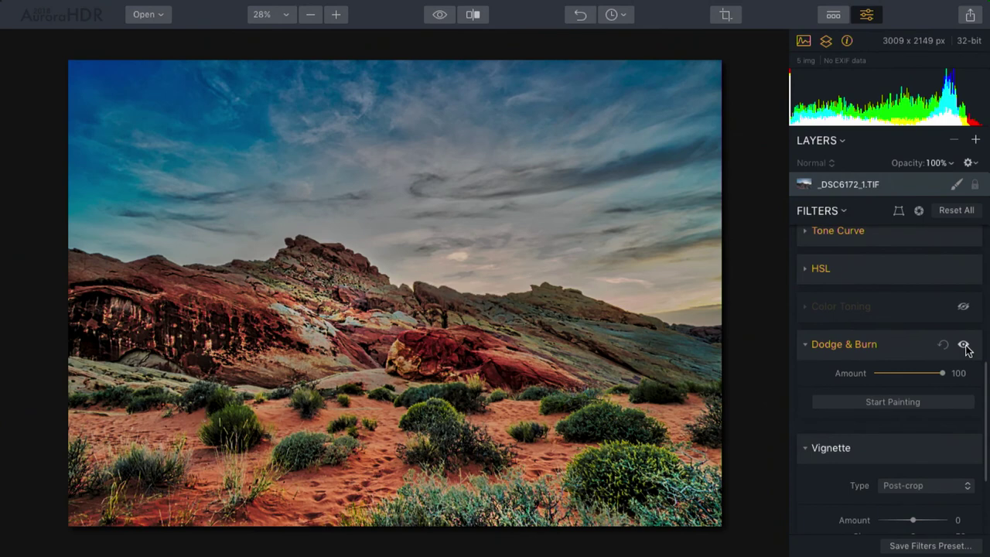
{"action": "mouse_move", "coordinate": [942, 375]}
{"action": "left_mouse_down"}
{"action": "mouse_move", "coordinate": [916, 375]}
{"action": "mouse_move", "coordinate": [956, 375]}
{"action": "mouse_move", "coordinate": [912, 379]}
{"action": "left_mouse_up"}
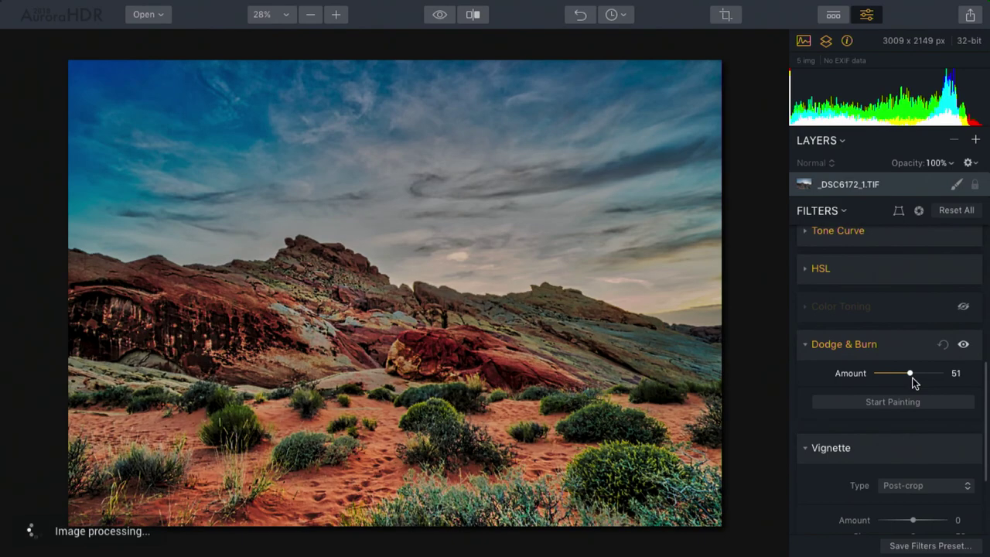